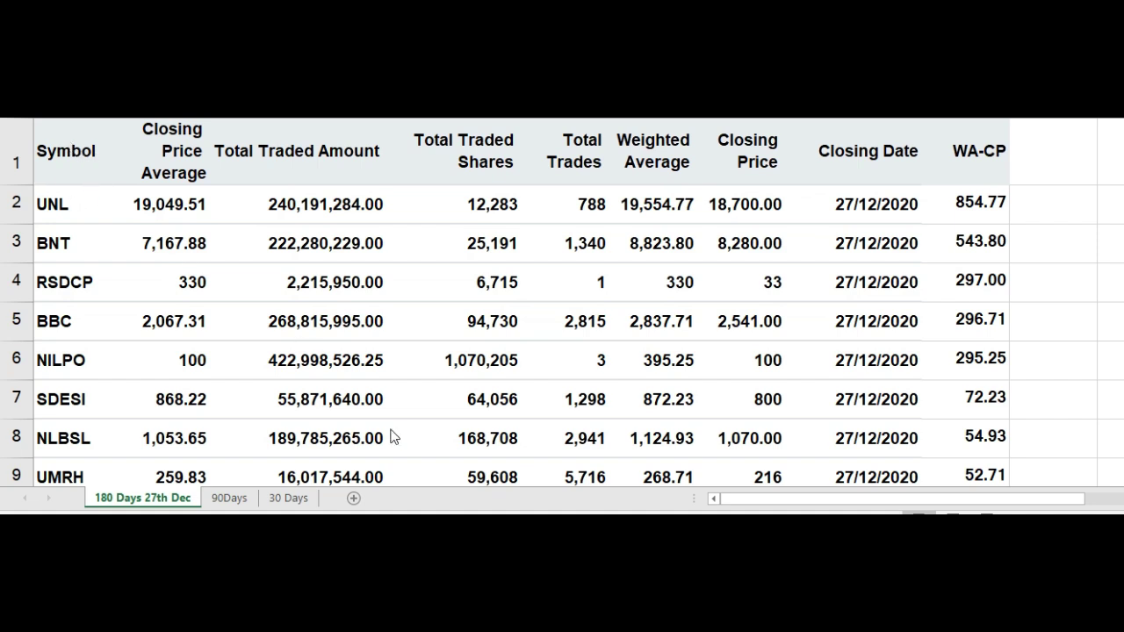
Switch to the Nepal Stock Exchange website in the browser and open its NEPSE Data options.
{"action": "key", "text": "alt+Tab"}
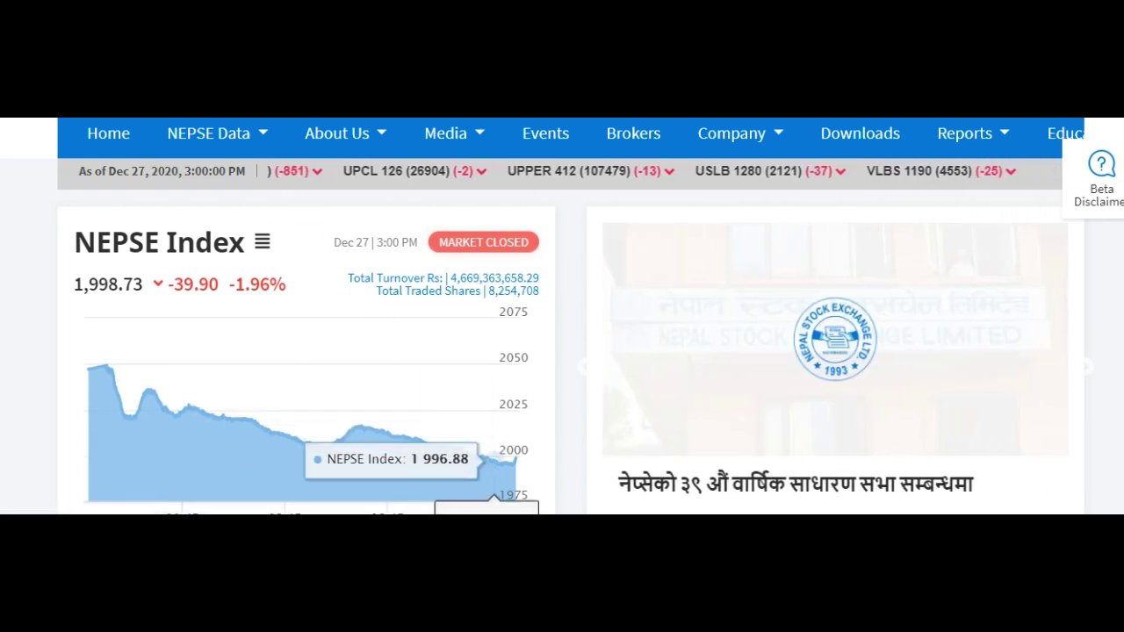
{"action": "key", "text": "alt+Tab"}
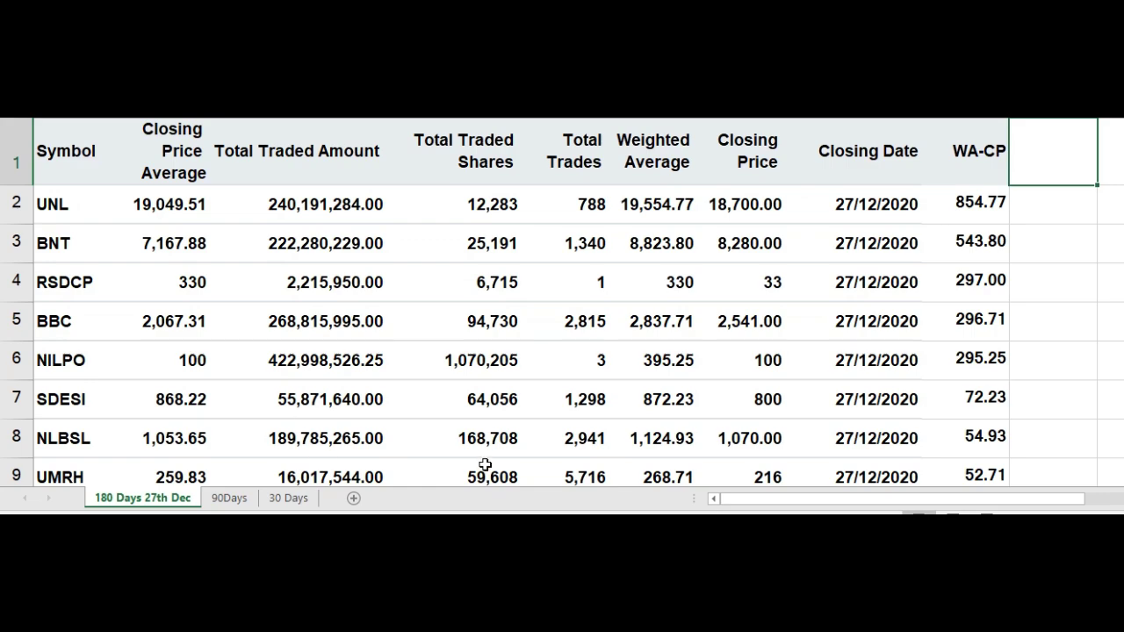
{"action": "key", "text": "alt+Tab"}
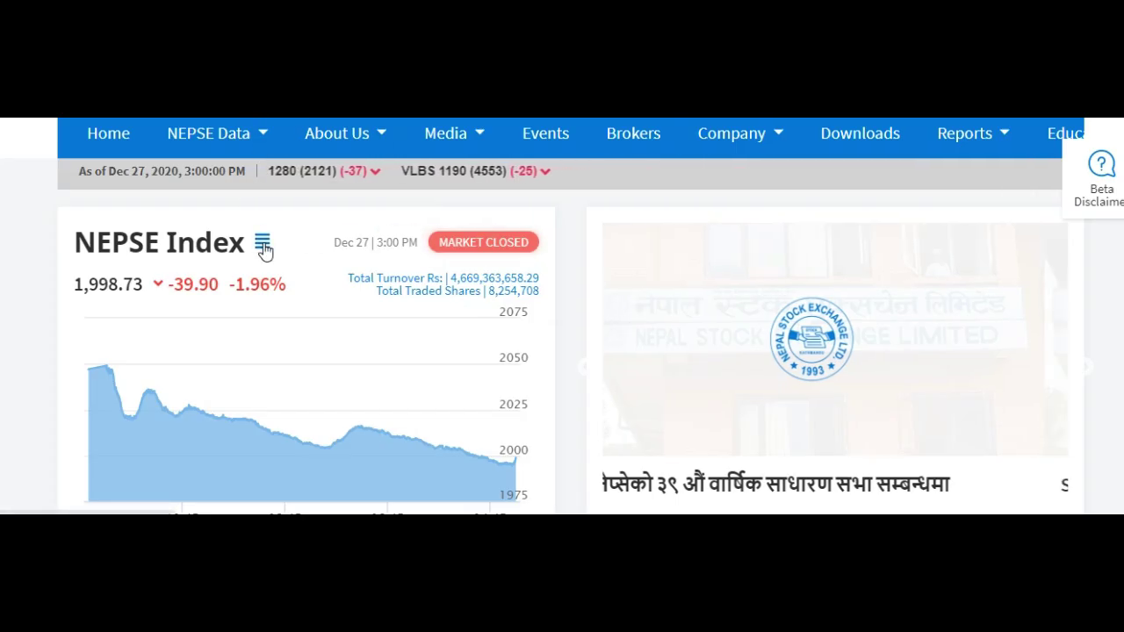
{"action": "left_click", "coordinate": [253, 136]}
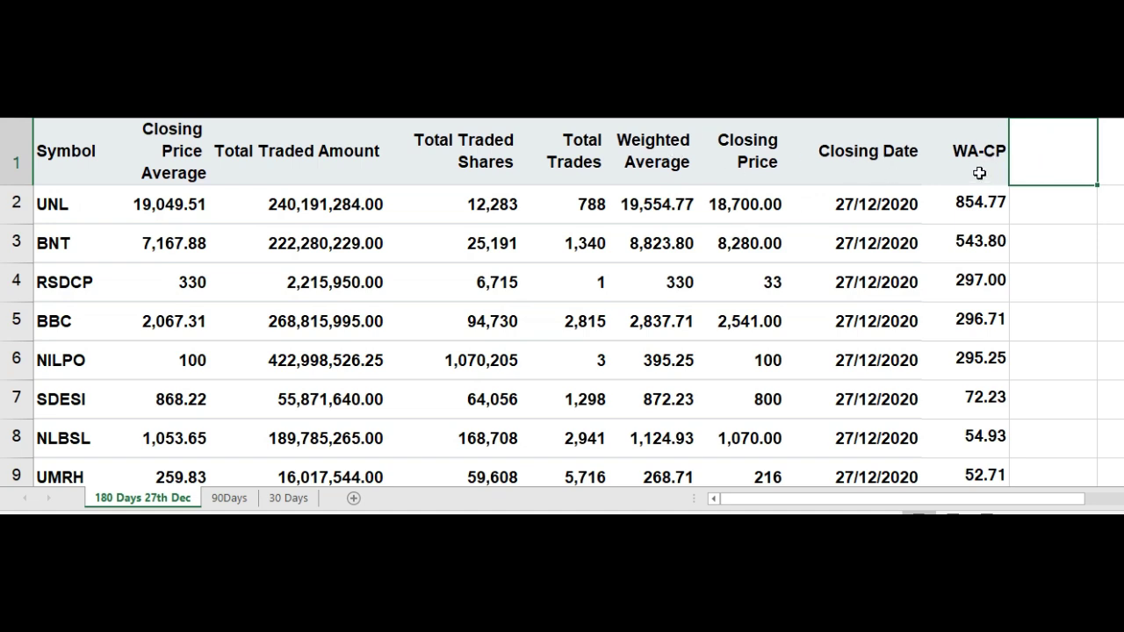
View the 90Days and 30 Days sheets of the workbook and return to the 180 Days 27th Dec sheet.
{"action": "left_click", "coordinate": [230, 498]}
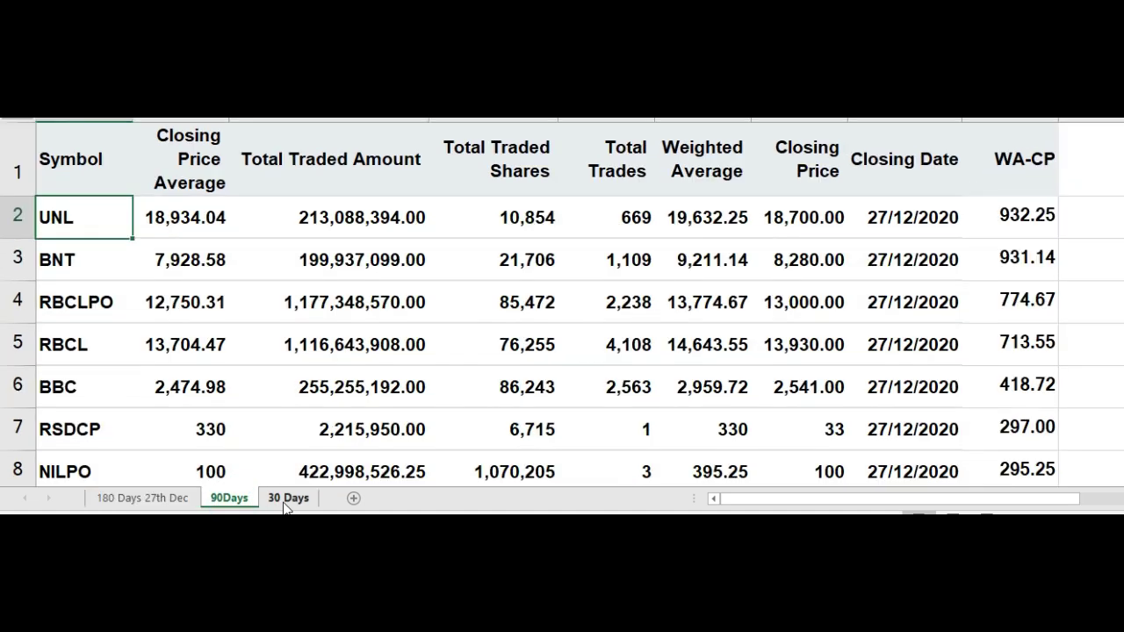
{"action": "left_click", "coordinate": [285, 506]}
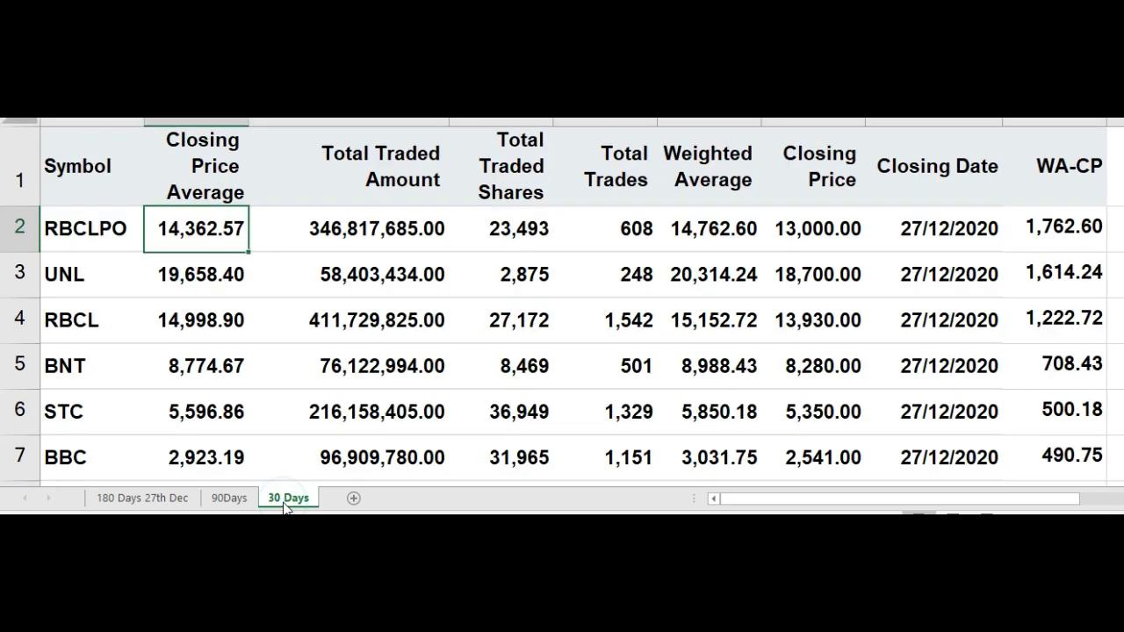
{"action": "left_click", "coordinate": [128, 506]}
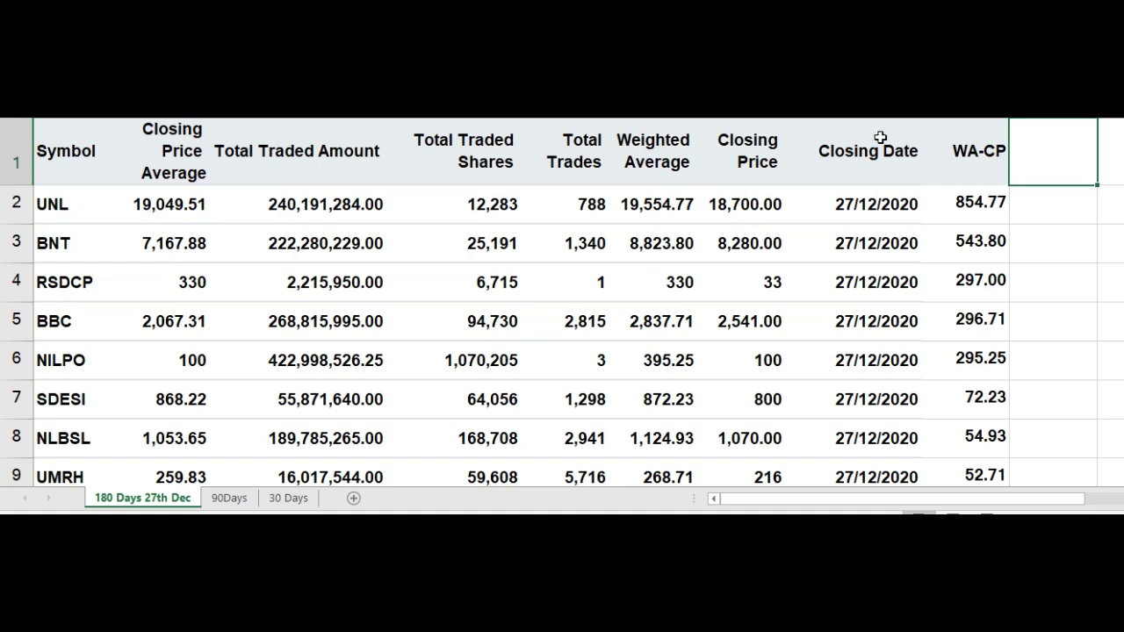
Sort the 180 Days 27th Dec table by the WA-CP column from largest to smallest, expanding the selection to adjacent data.
{"action": "left_click_drag", "start_coordinate": [965, 151], "coordinate": [965, 479]}
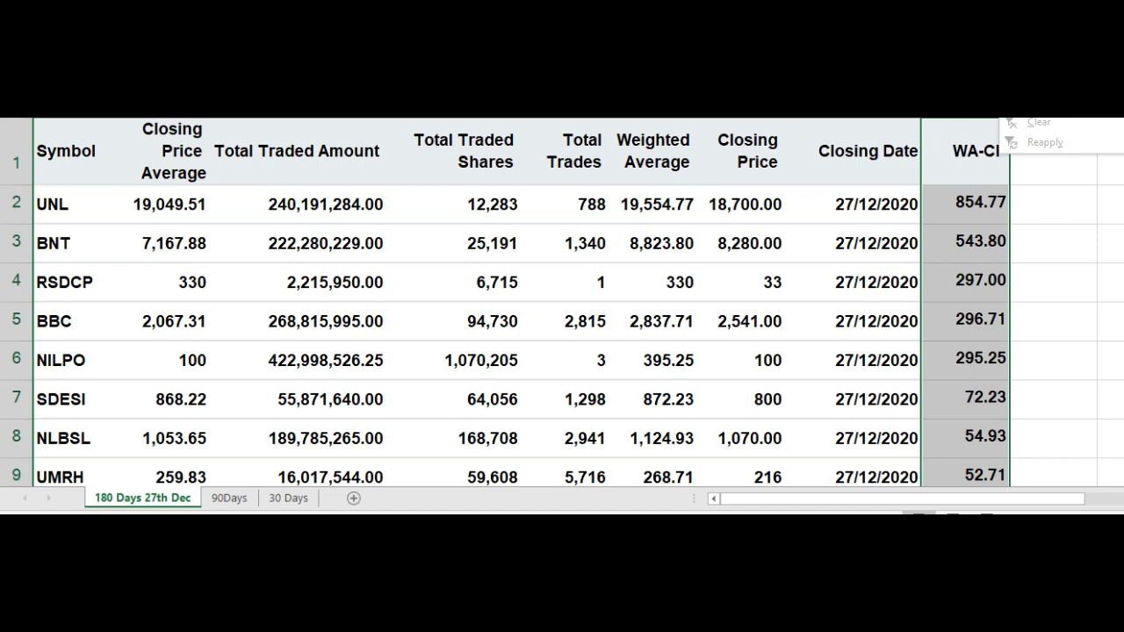
{"action": "left_click", "coordinate": [1045, 59]}
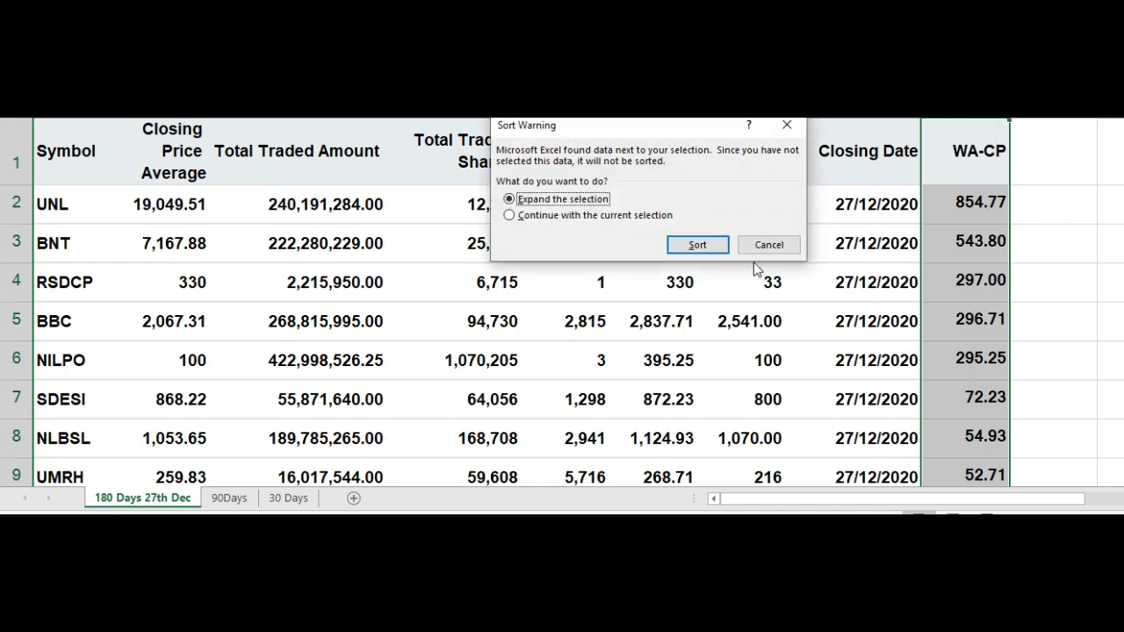
{"action": "left_click", "coordinate": [716, 251]}
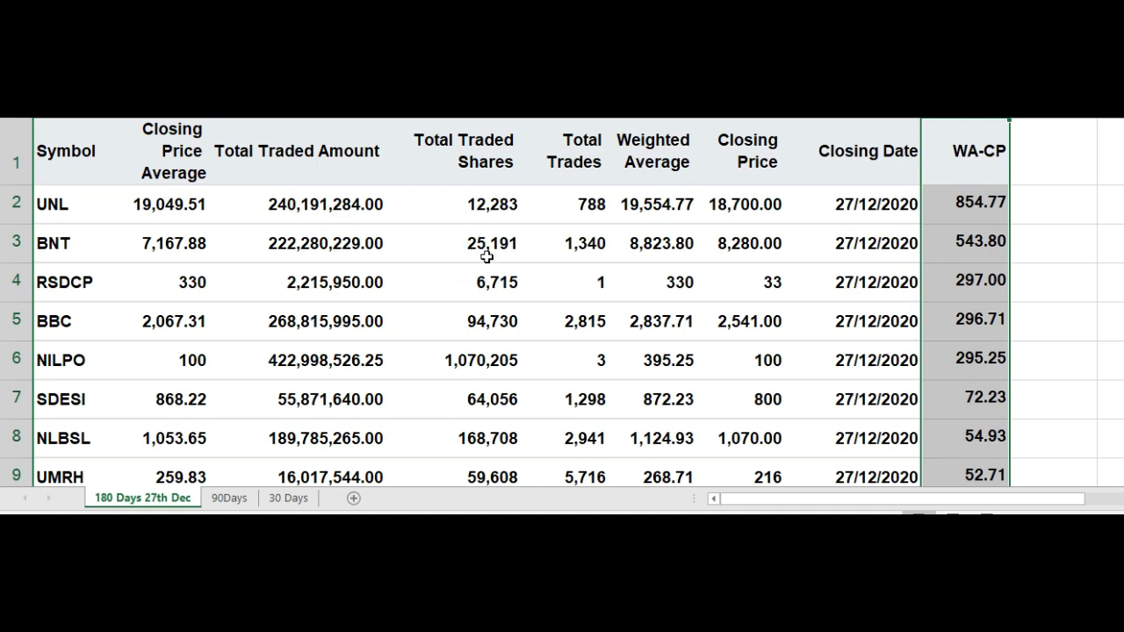
Compare the 90Days and 30 Days sheets with the sorted 180 Days 27th Dec sheet, ending on the latter.
{"action": "left_click", "coordinate": [251, 499]}
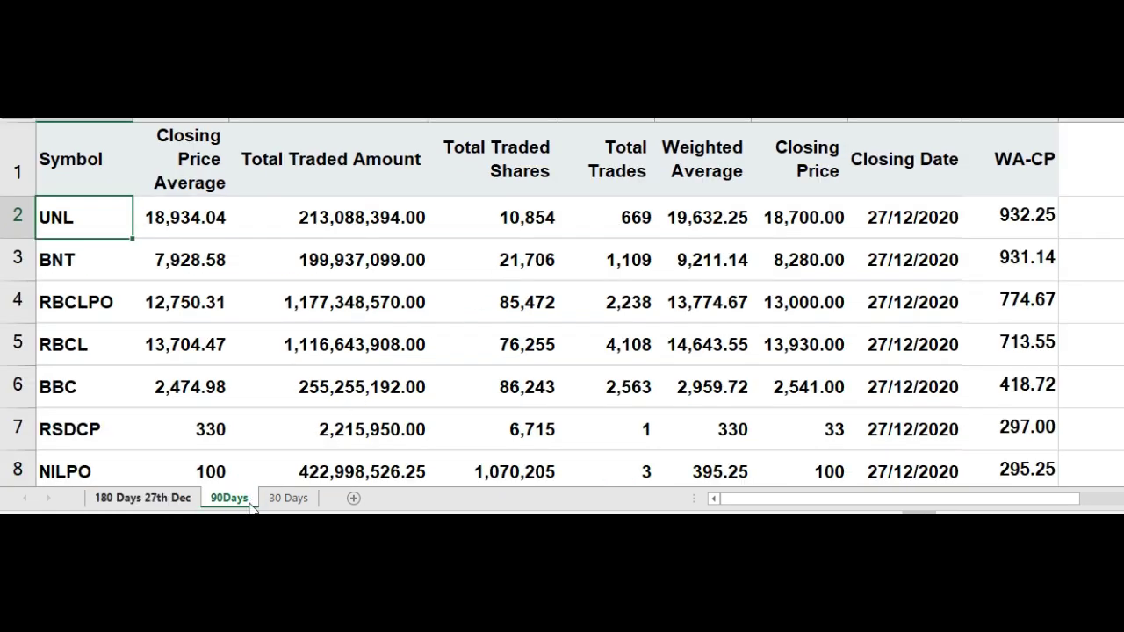
{"action": "left_click", "coordinate": [163, 498]}
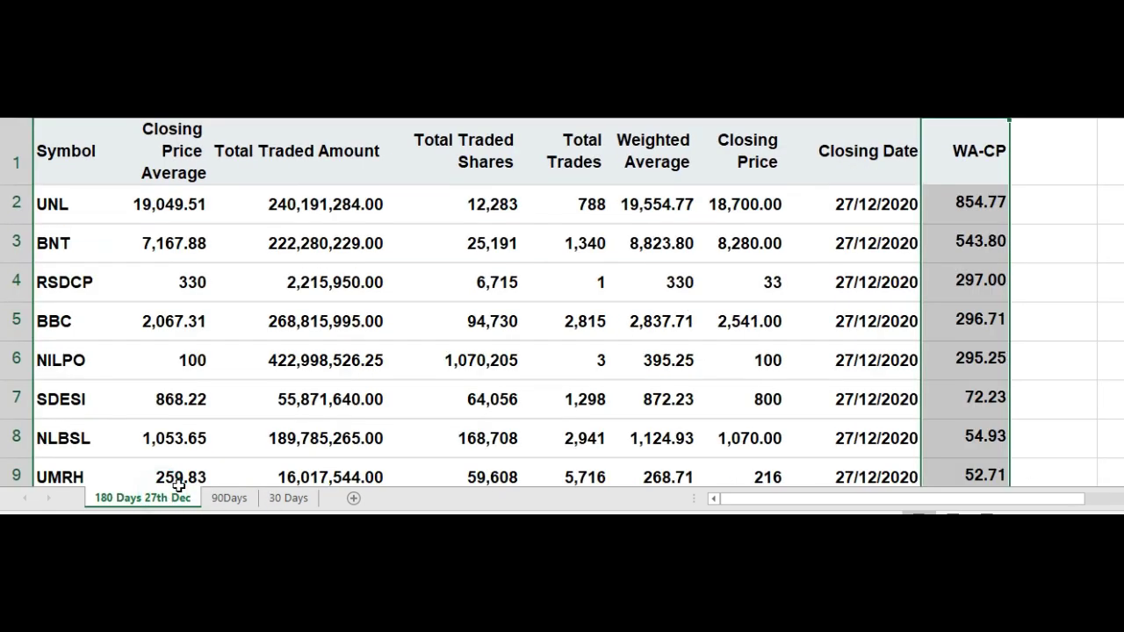
{"action": "left_click", "coordinate": [289, 499]}
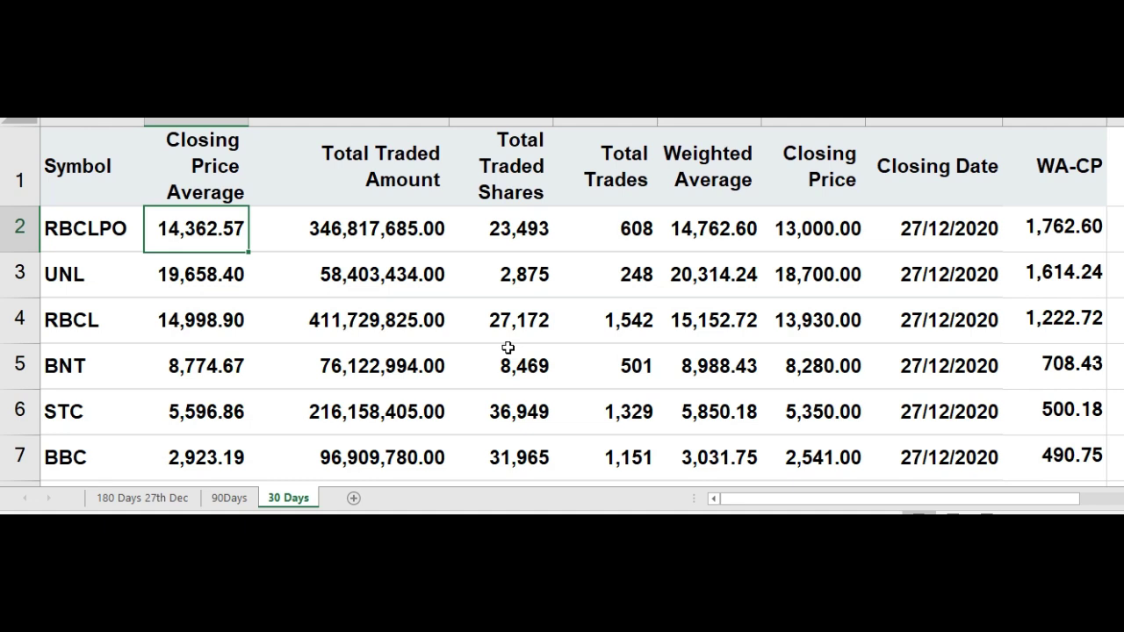
{"action": "left_click", "coordinate": [163, 499]}
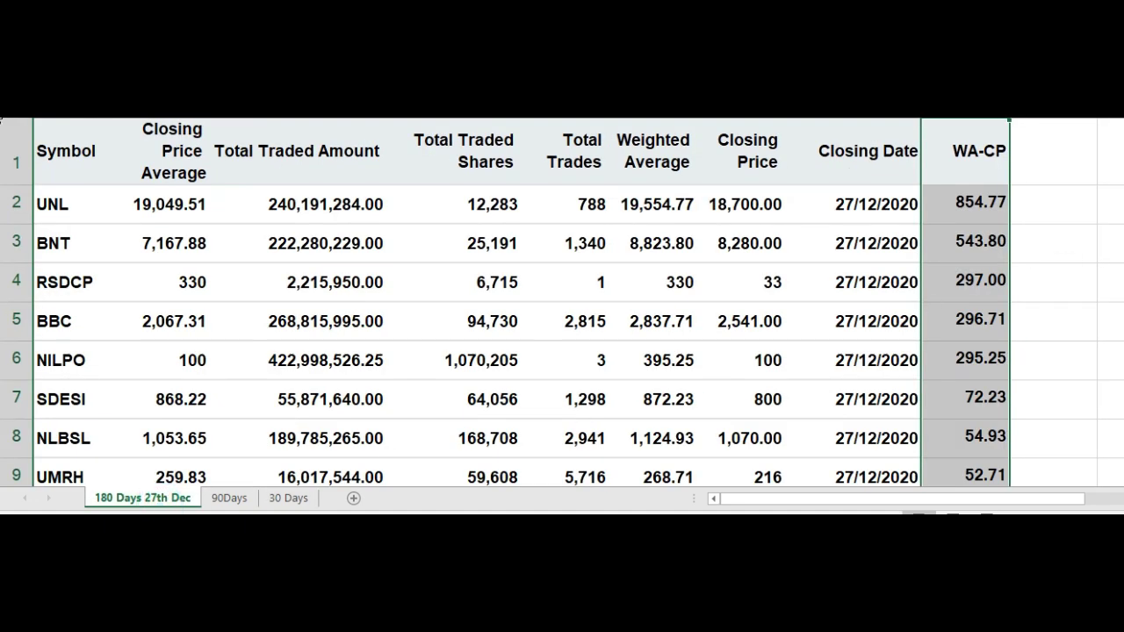
Review the WA-CP values in the 180 Days 27th Dec sheet from the first symbol down to the last row.
{"action": "scroll", "coordinate": [562, 302], "scroll_direction": "down", "scroll_amount": 5}
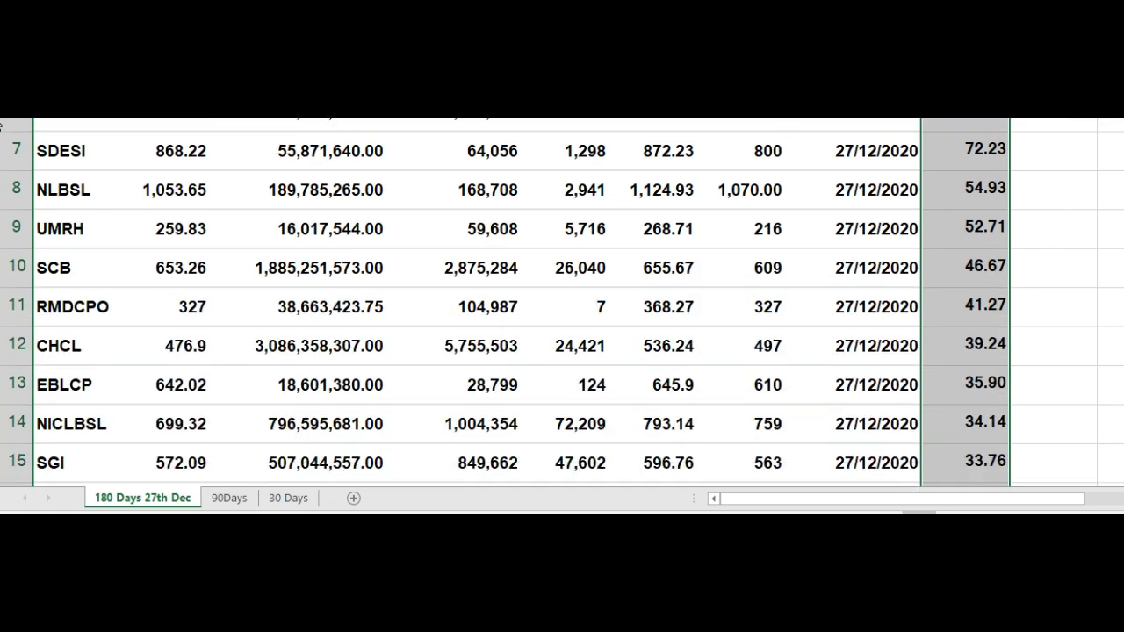
{"action": "scroll", "coordinate": [562, 302], "scroll_direction": "down", "scroll_amount": 6}
{"action": "scroll", "coordinate": [562, 302], "scroll_direction": "down", "scroll_amount": 4}
{"action": "scroll", "coordinate": [562, 302], "scroll_direction": "down", "scroll_amount": 6}
{"action": "scroll", "coordinate": [562, 302], "scroll_direction": "down", "scroll_amount": 6}
{"action": "scroll", "coordinate": [562, 302], "scroll_direction": "down", "scroll_amount": 3}
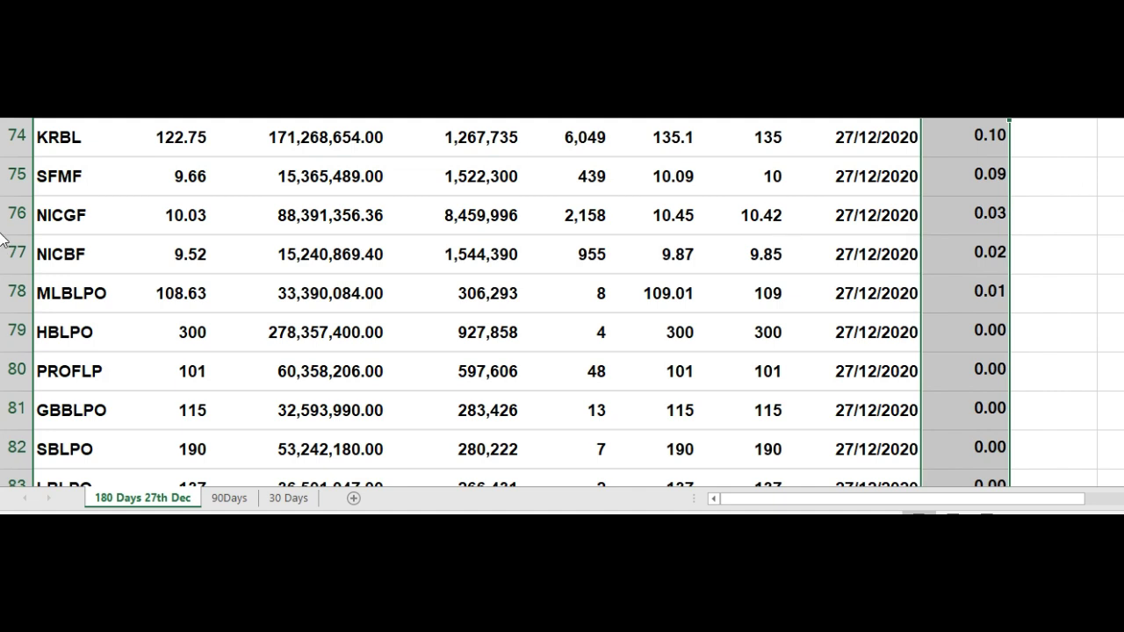
{"action": "scroll", "coordinate": [1, 229], "scroll_direction": "down", "scroll_amount": 2}
{"action": "scroll", "coordinate": [2, 229], "scroll_direction": "down", "scroll_amount": 3}
{"action": "scroll", "coordinate": [2, 232], "scroll_direction": "down", "scroll_amount": 3}
{"action": "scroll", "coordinate": [2, 250], "scroll_direction": "down", "scroll_amount": 3}
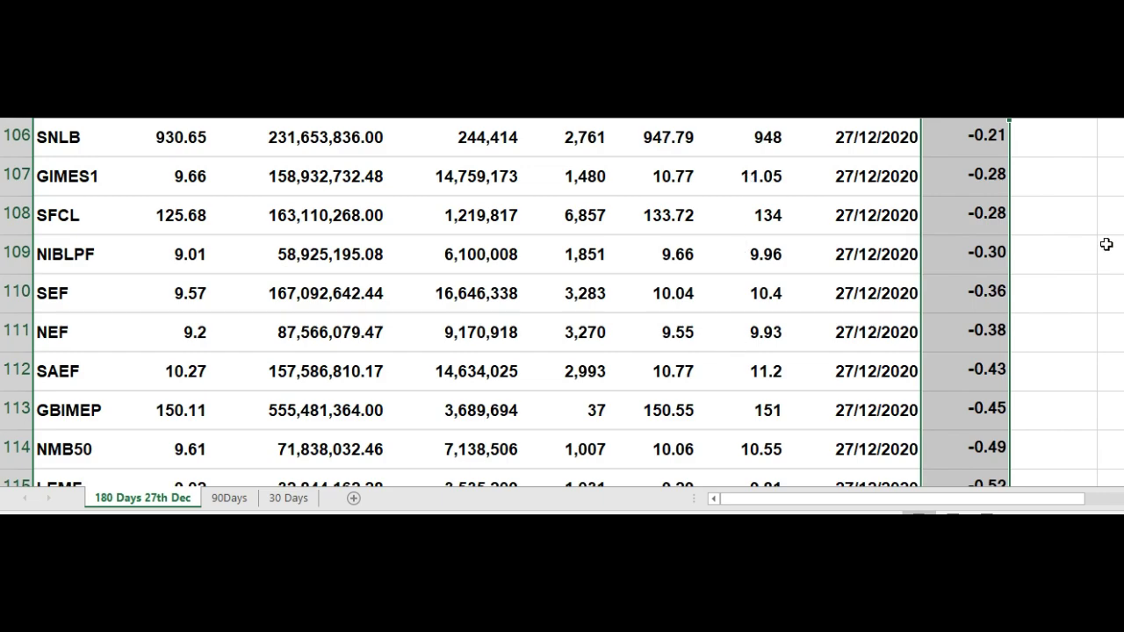
{"action": "left_click_drag", "start_coordinate": [1120, 245], "coordinate": [1120, 250]}
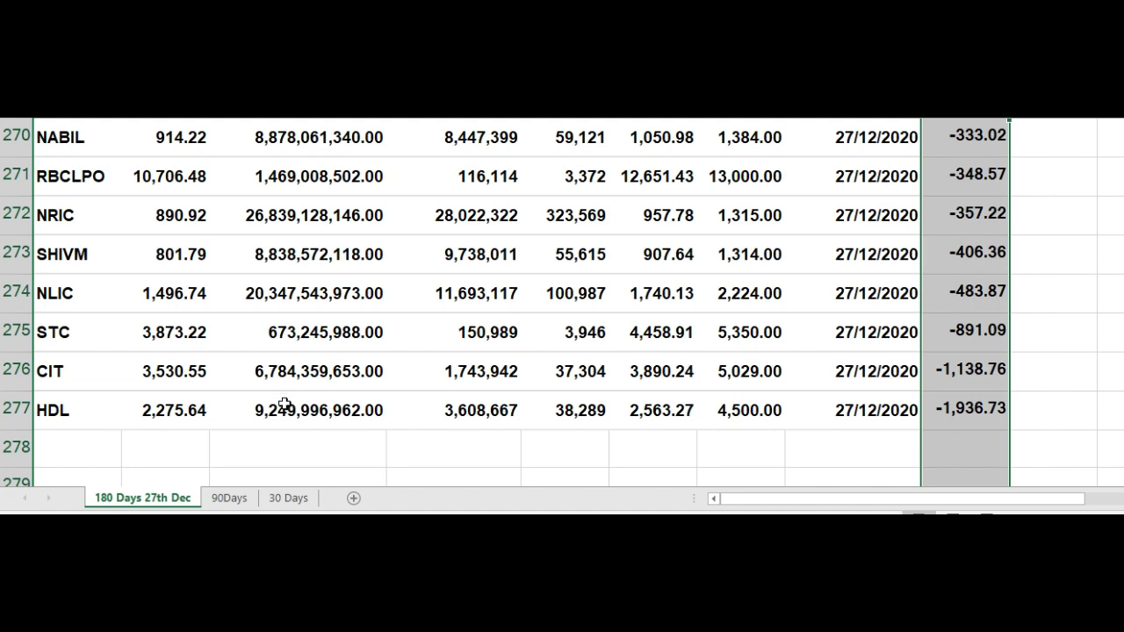
Examine the WA-CP values in the 90Days sheet down to its last row.
{"action": "left_click", "coordinate": [229, 498]}
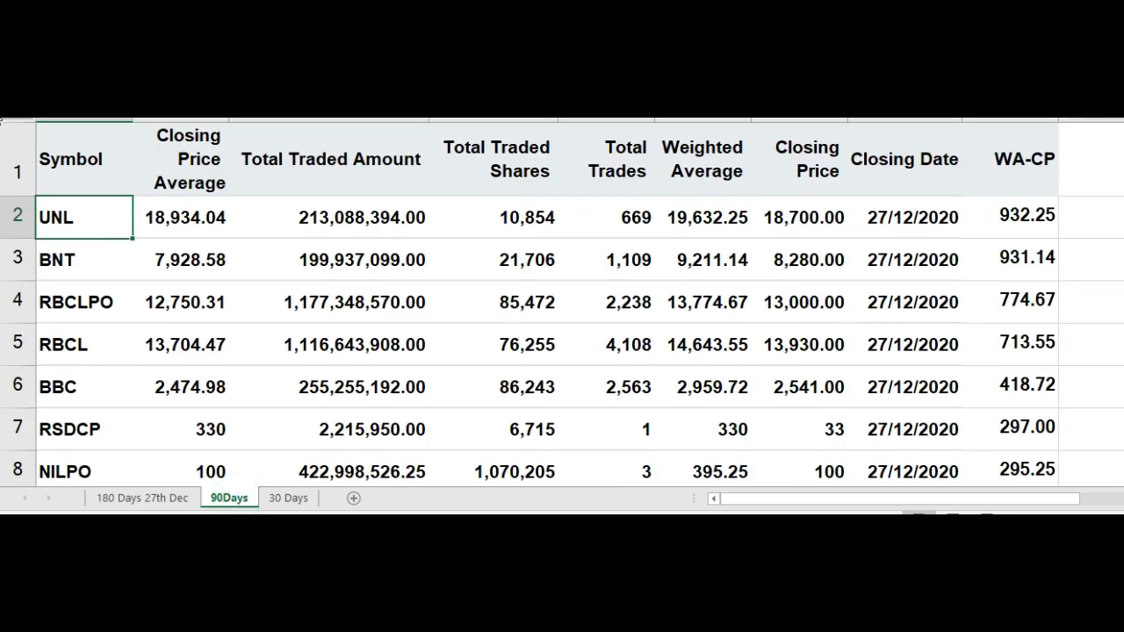
{"action": "scroll", "coordinate": [562, 304], "scroll_direction": "down", "scroll_amount": 20}
{"action": "scroll", "coordinate": [2, 477], "scroll_direction": "down", "scroll_amount": 6}
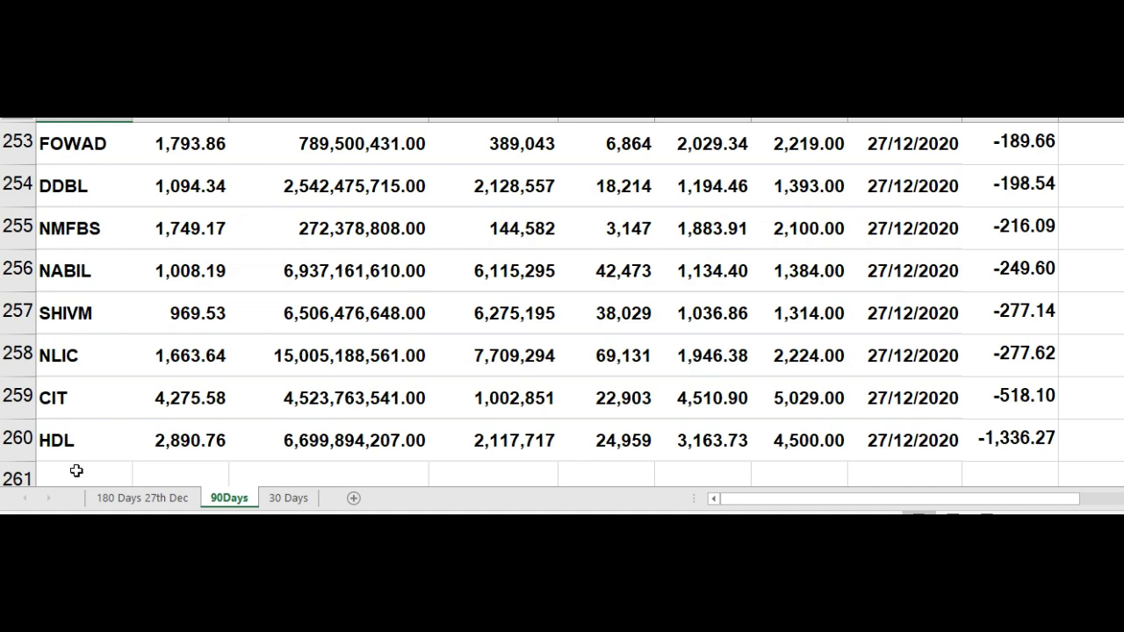
Examine the WA-CP values in the 30 Days sheet down to its last row.
{"action": "left_click", "coordinate": [288, 498]}
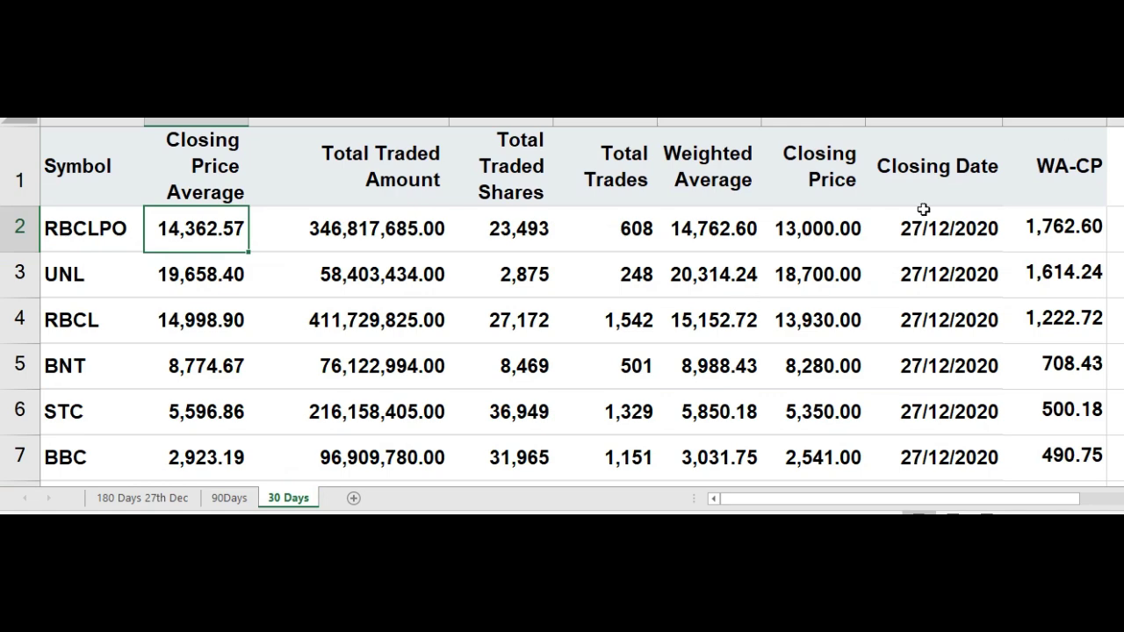
{"action": "scroll", "coordinate": [562, 307], "scroll_direction": "down", "scroll_amount": 20}
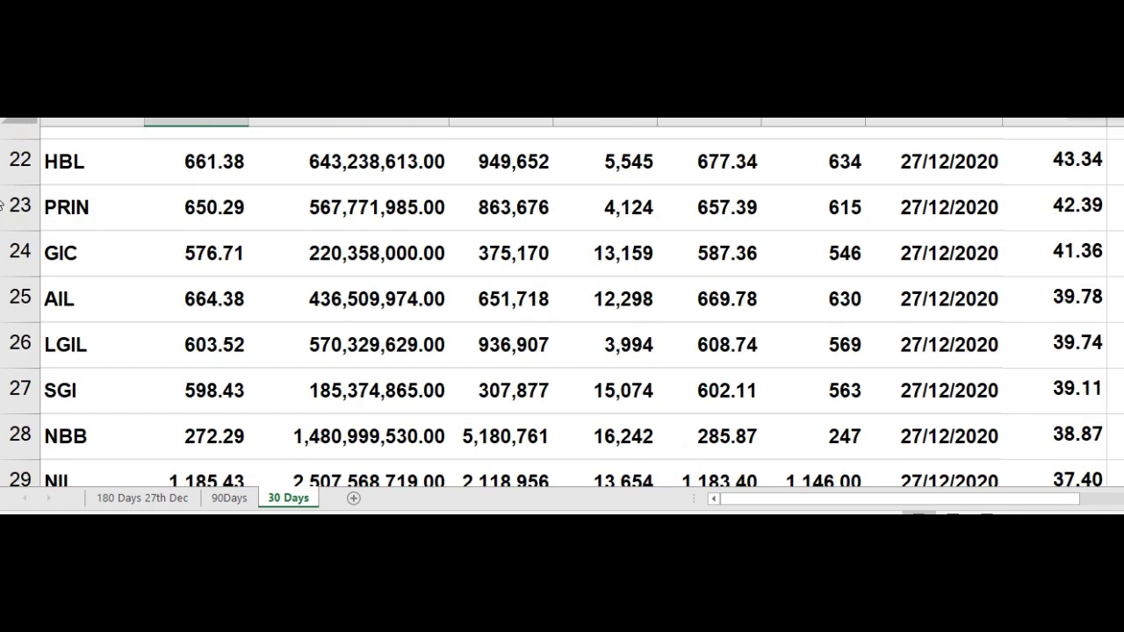
{"action": "scroll", "coordinate": [563, 307], "scroll_direction": "down", "scroll_amount": 2}
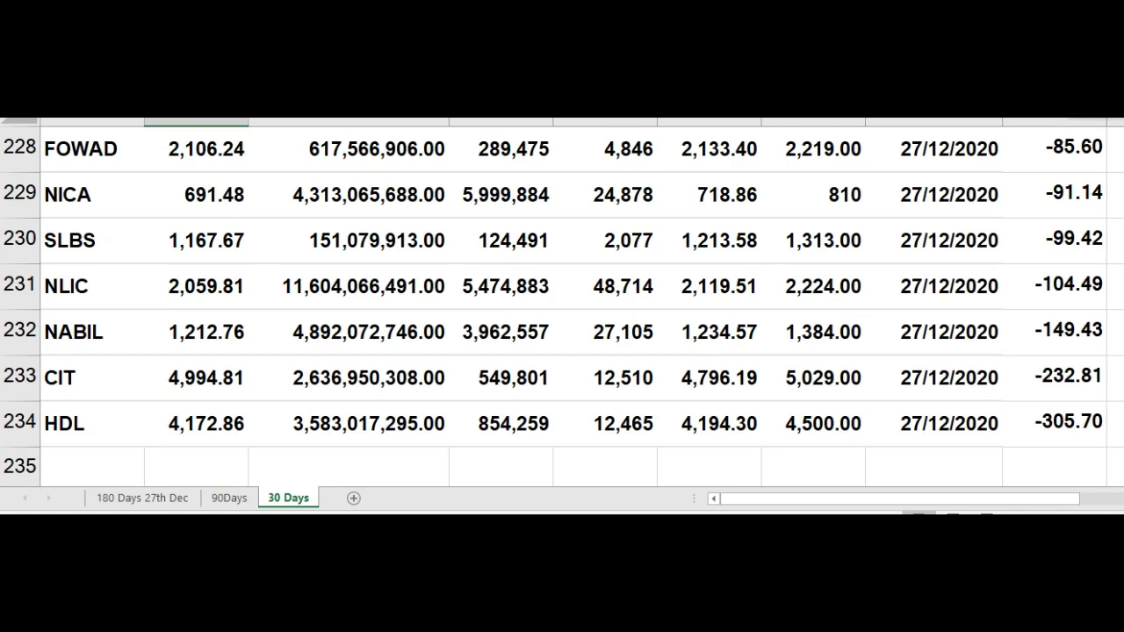